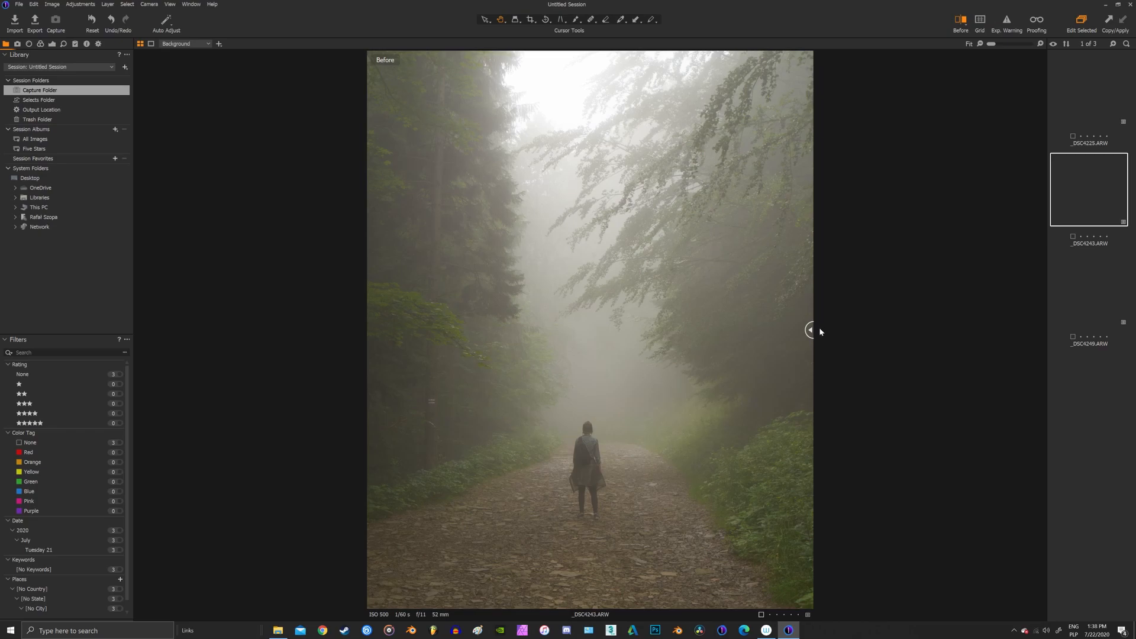
Step: Compare the before and after versions of _DSC4243.ARW with the split view, and view _DSC4225.ARW and _DSC4249.ARW the same way
drag(809, 330, 598, 330)
click(1075, 117)
click(1095, 313)
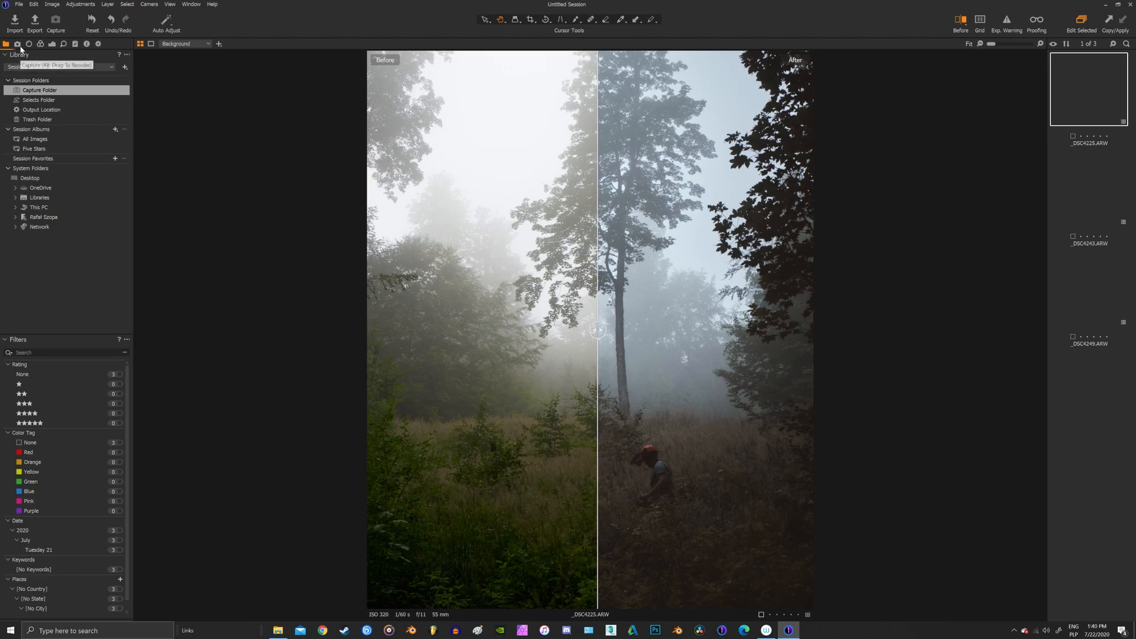
Step: Set the High Dynamic Range Highlight value of _DSC4225.ARW to -50
click(18, 44)
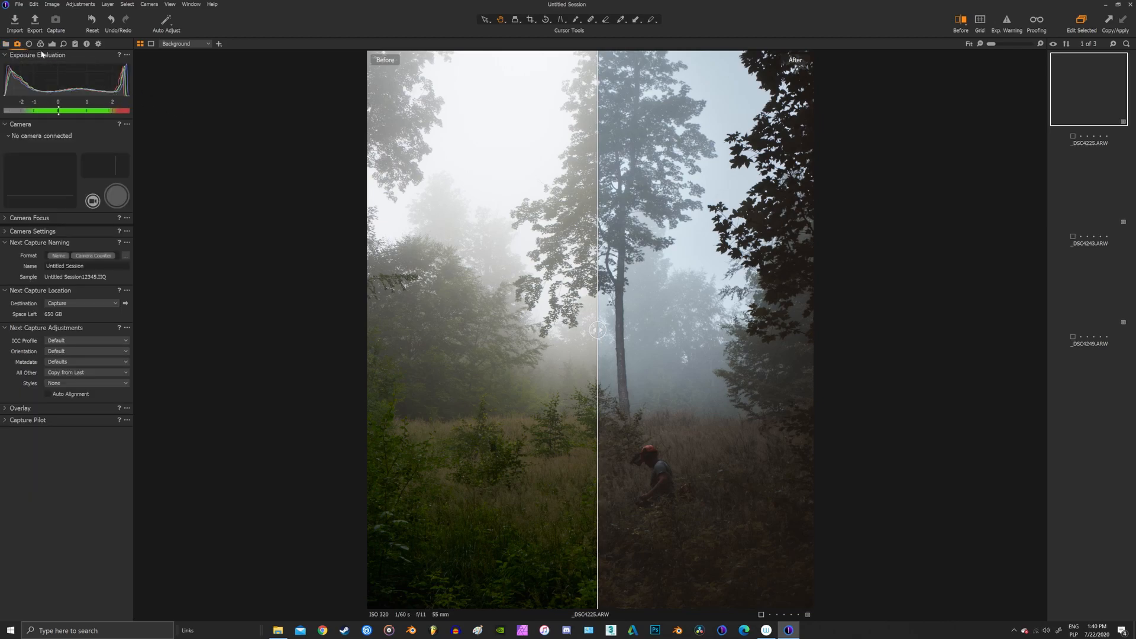
click(52, 43)
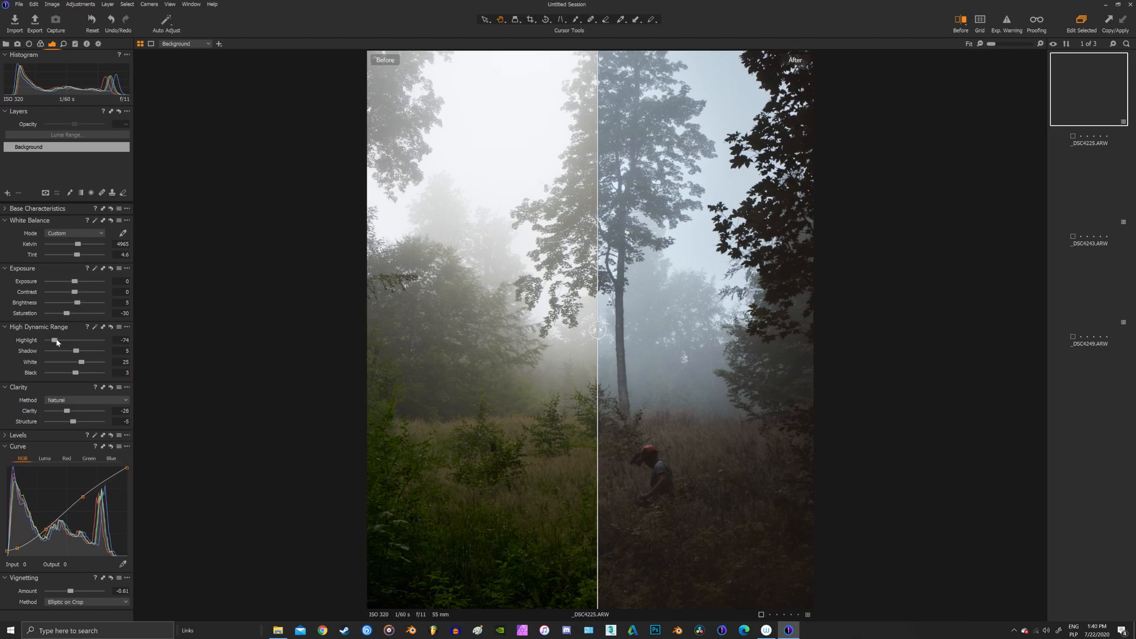
mouse_move(55, 340)
mouse_down()
mouse_move(75, 342)
mouse_move(62, 342)
mouse_up()
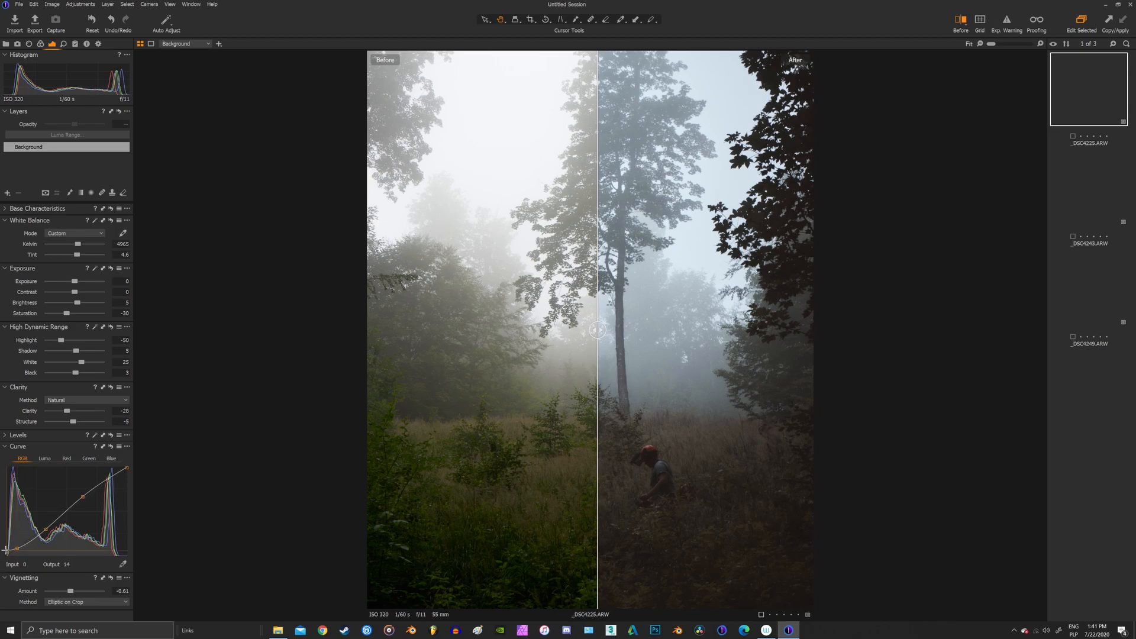
Step: Fine-tune the RGB curve's black point and move its upper midtone point to about input 162, output 175
drag(6, 551, 4, 551)
drag(87, 498, 83, 494)
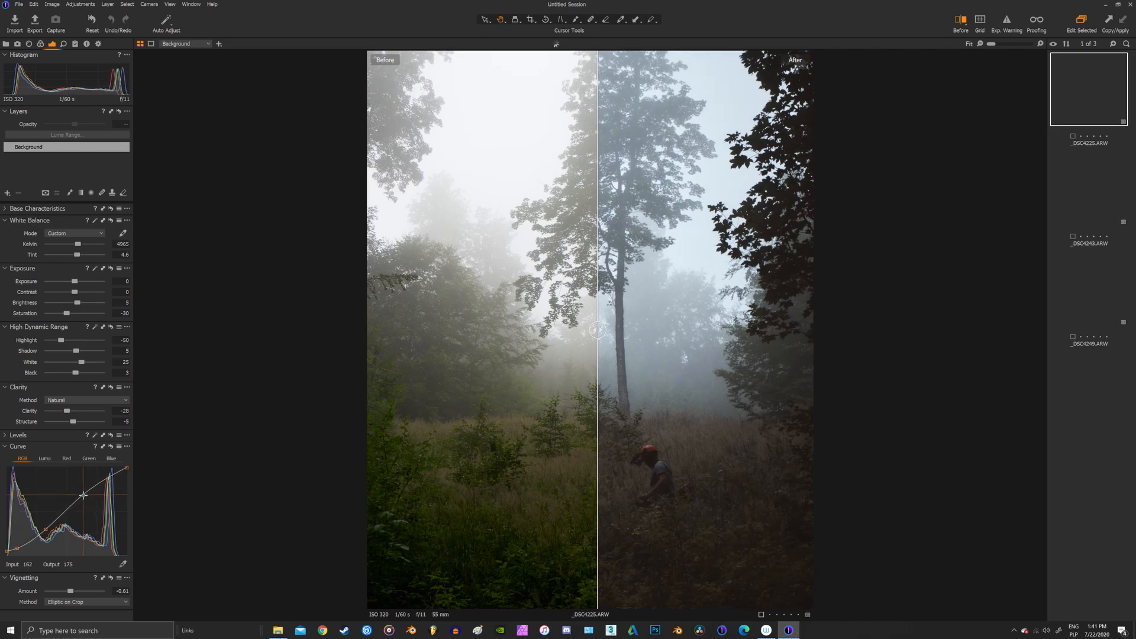
click(18, 549)
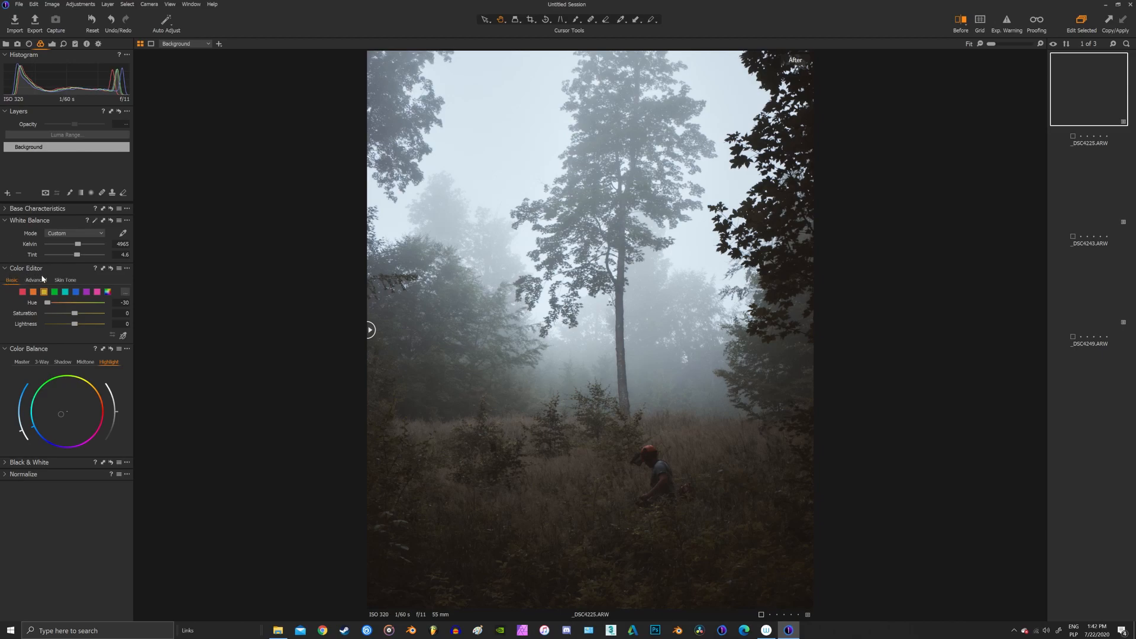
Step: Examine the orange, red, yellow, green and cyan Color Editor settings and the shadow Color Balance of _DSC4225.ARW
click(35, 291)
click(23, 292)
click(44, 292)
click(55, 292)
click(67, 293)
click(63, 362)
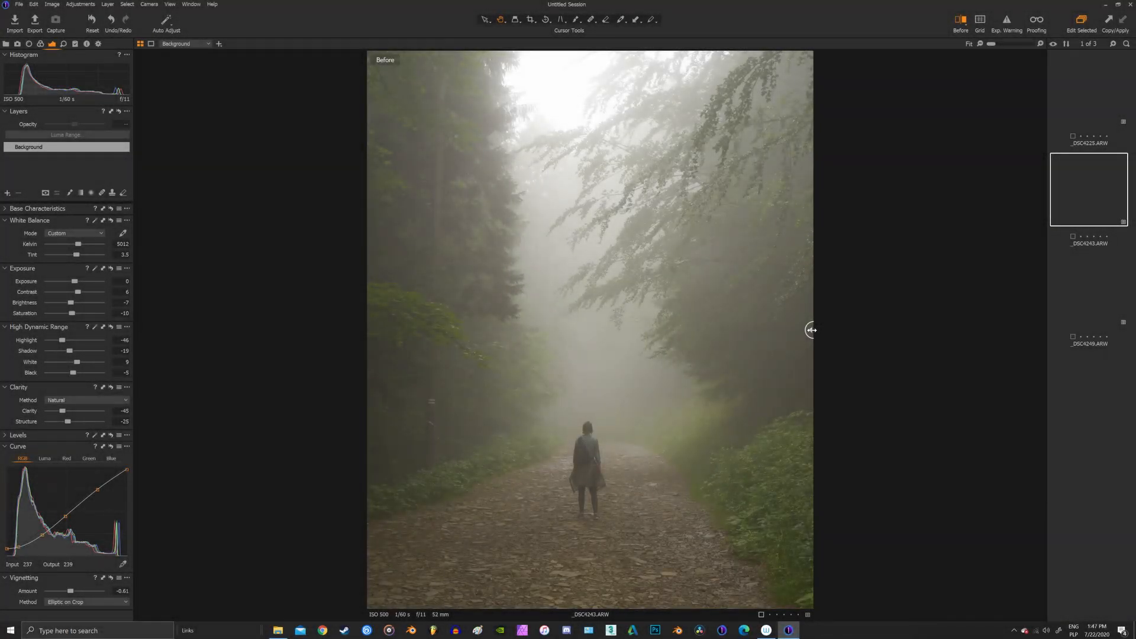
Step: Reveal the full edited version of _DSC4243.ARW and examine its yellow and green color settings, foliage at 100% and highlight Color Balance
drag(812, 329, 353, 330)
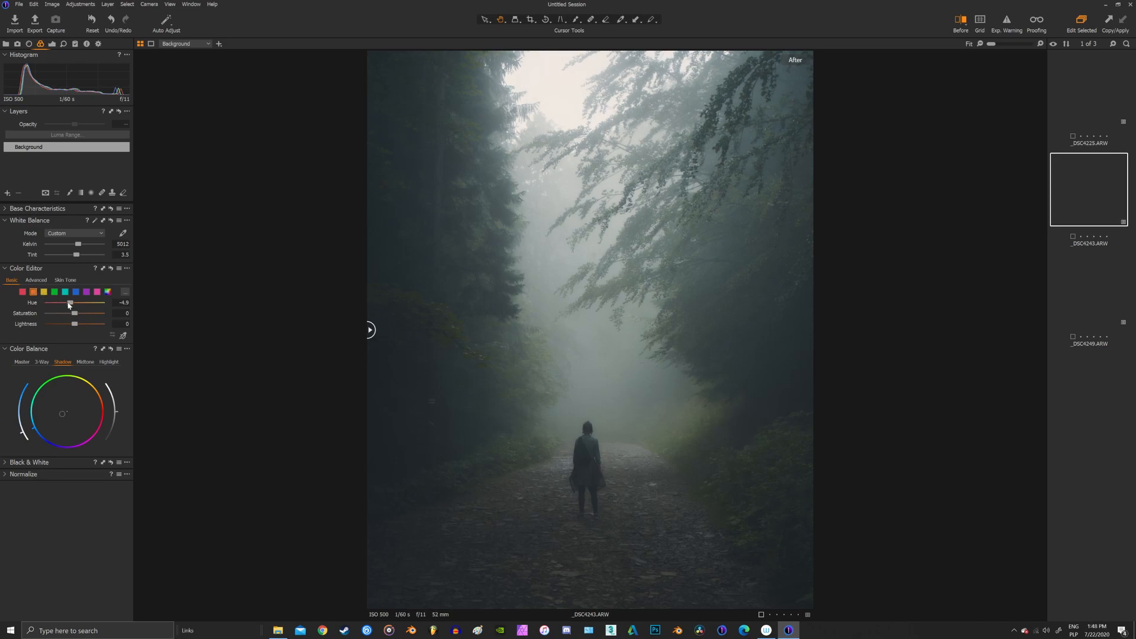
click(45, 293)
click(57, 292)
click(538, 368)
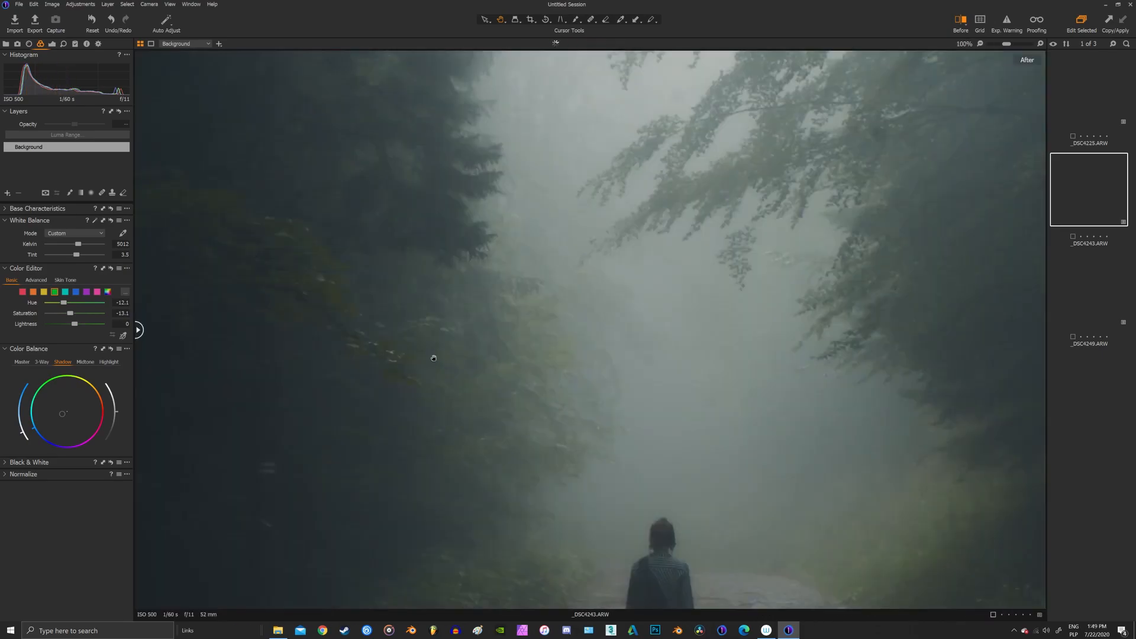
click(412, 358)
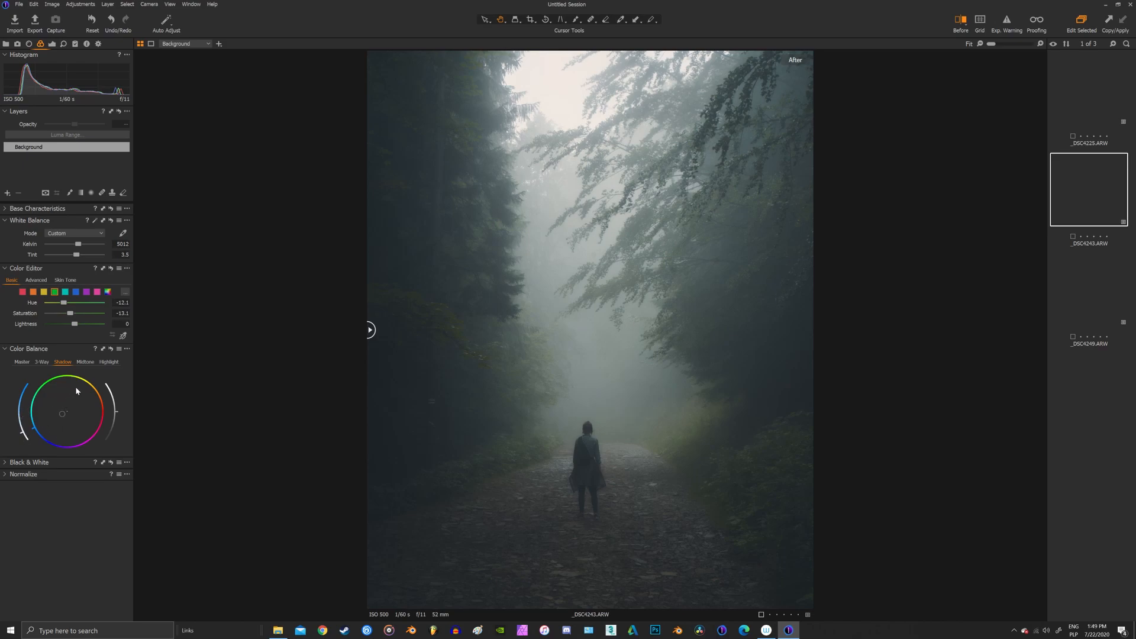
click(110, 363)
scroll(547, 187, up, 1)
scroll(540, 180, up, 1)
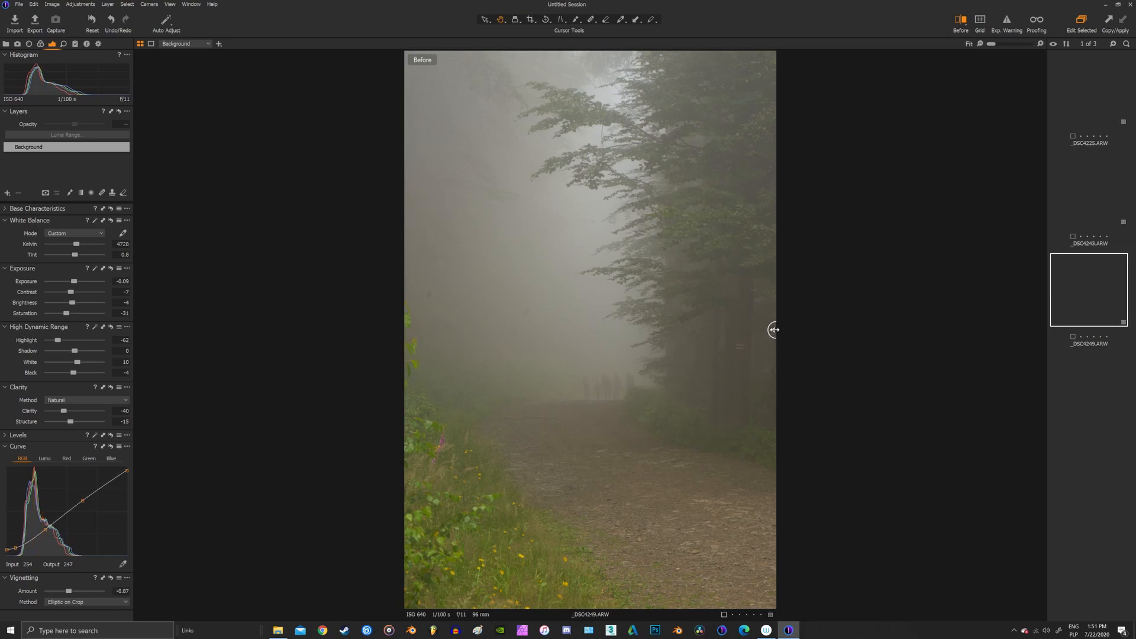
Step: Reveal the full edited version of _DSC4249.ARW and examine its green and cyan color settings and its shadow and highlight Color Balance
drag(774, 329, 395, 336)
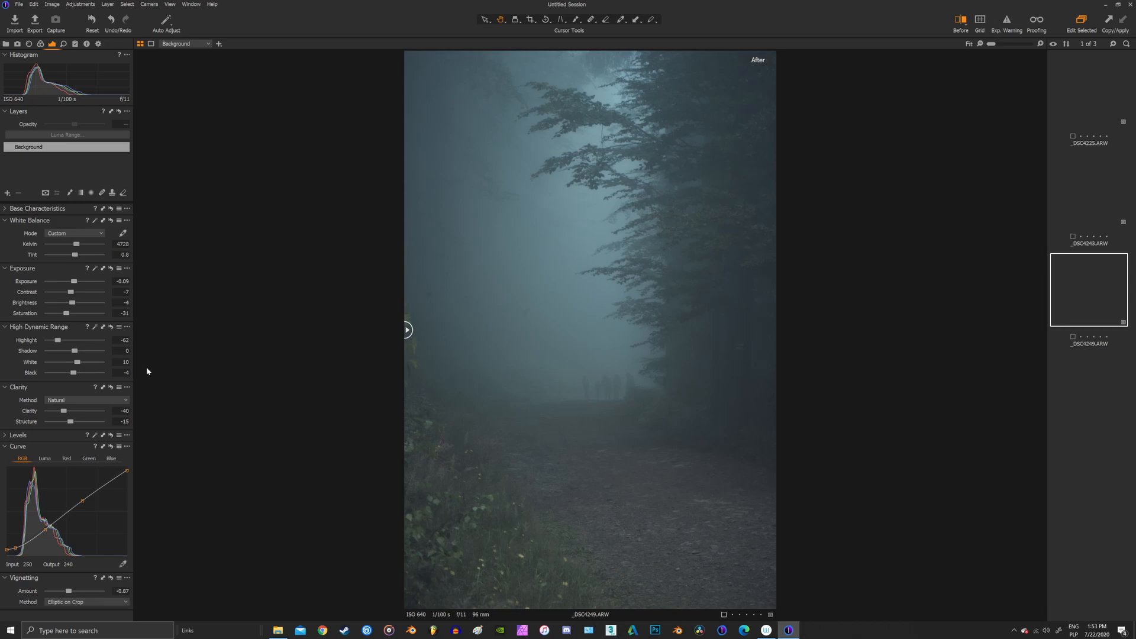
click(42, 45)
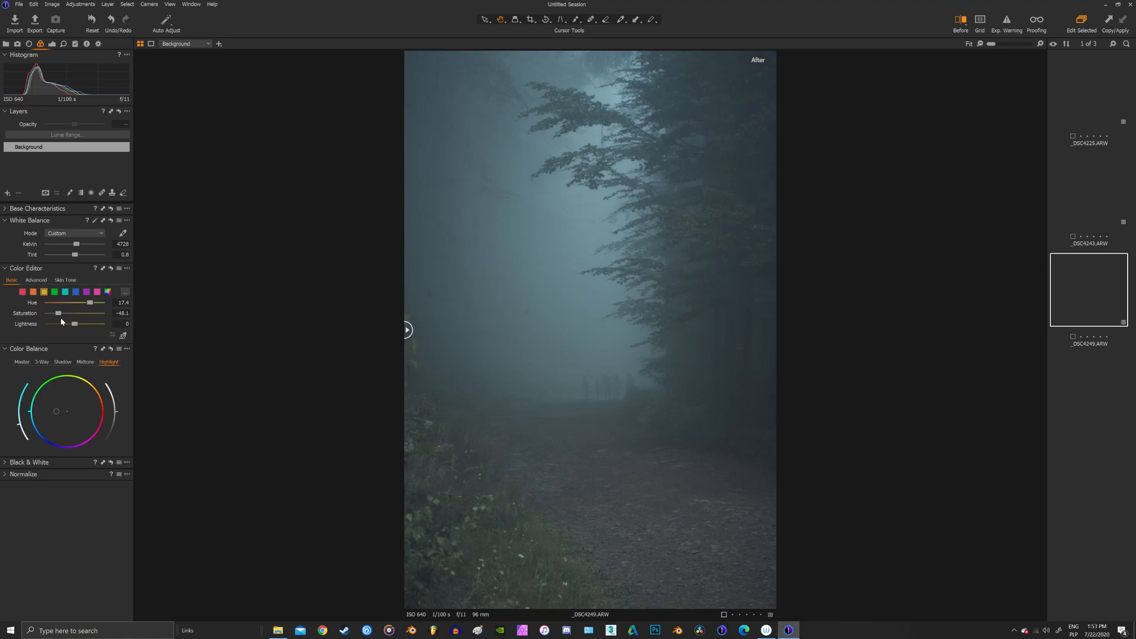
click(55, 292)
click(66, 292)
click(63, 362)
click(109, 362)
click(68, 363)
click(115, 362)
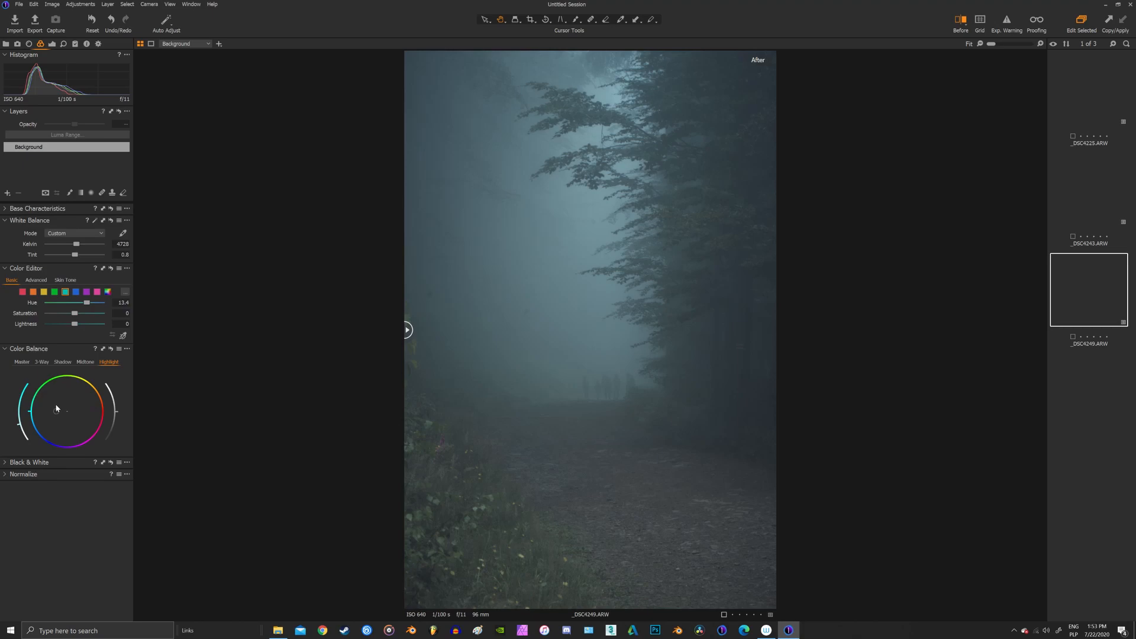